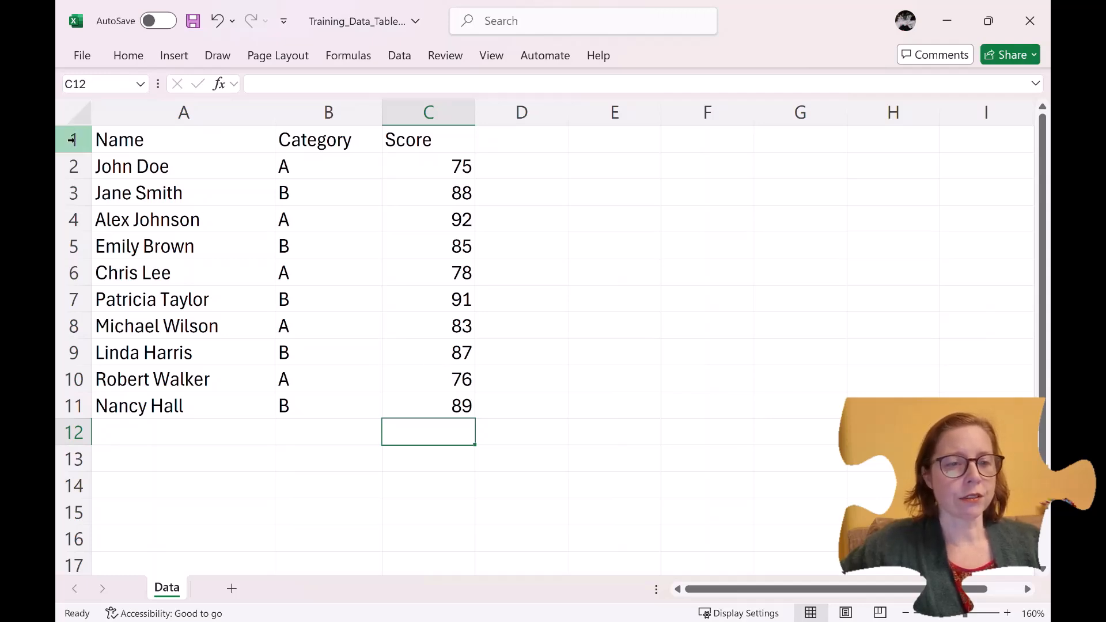
Step: Insert two blank rows above the header row of the data
{"action": "left_click_drag", "start_coordinate": [72, 139], "coordinate": [72, 169]}
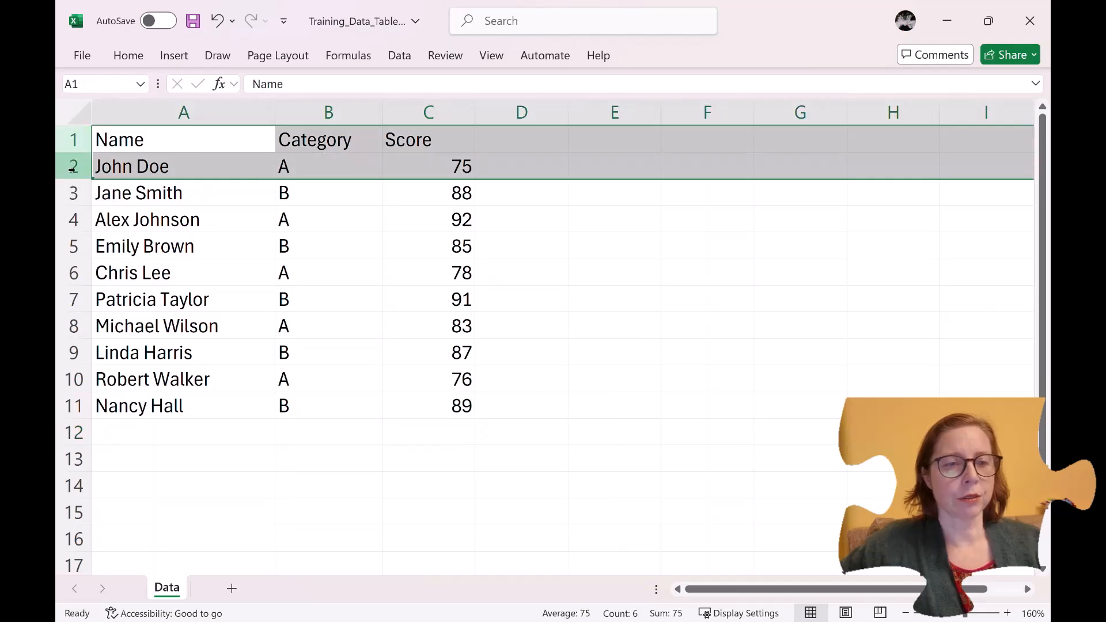
{"action": "right_click", "coordinate": [72, 168]}
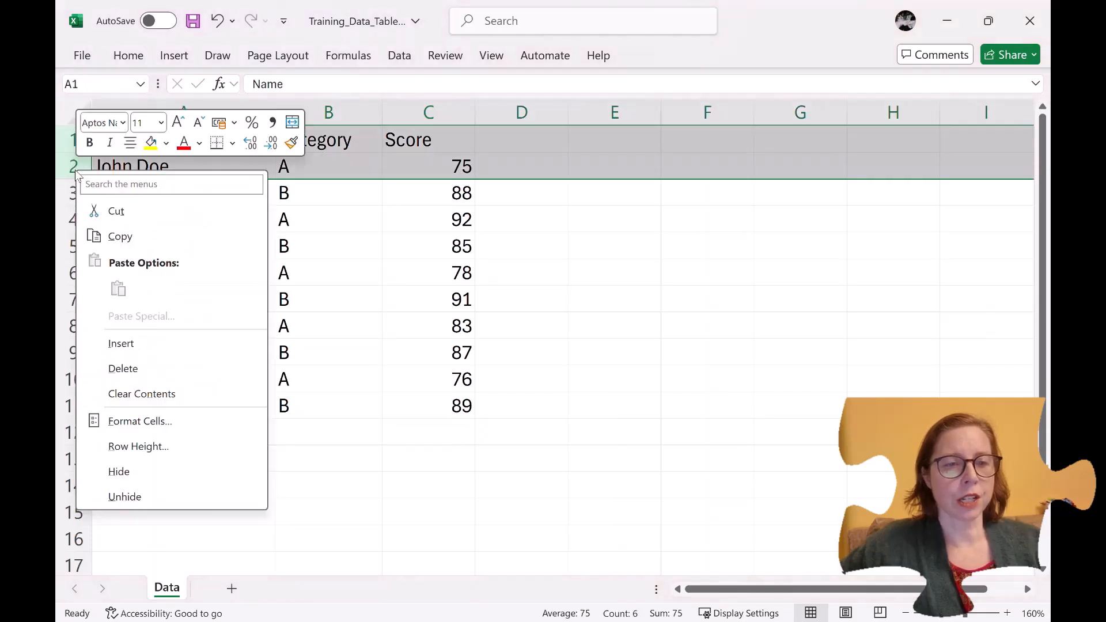
{"action": "left_click", "coordinate": [121, 346]}
Step: Enter a SUM formula in cell C1 that adds the scores in C4:C13, and check the finished formula
{"action": "left_click", "coordinate": [416, 142]}
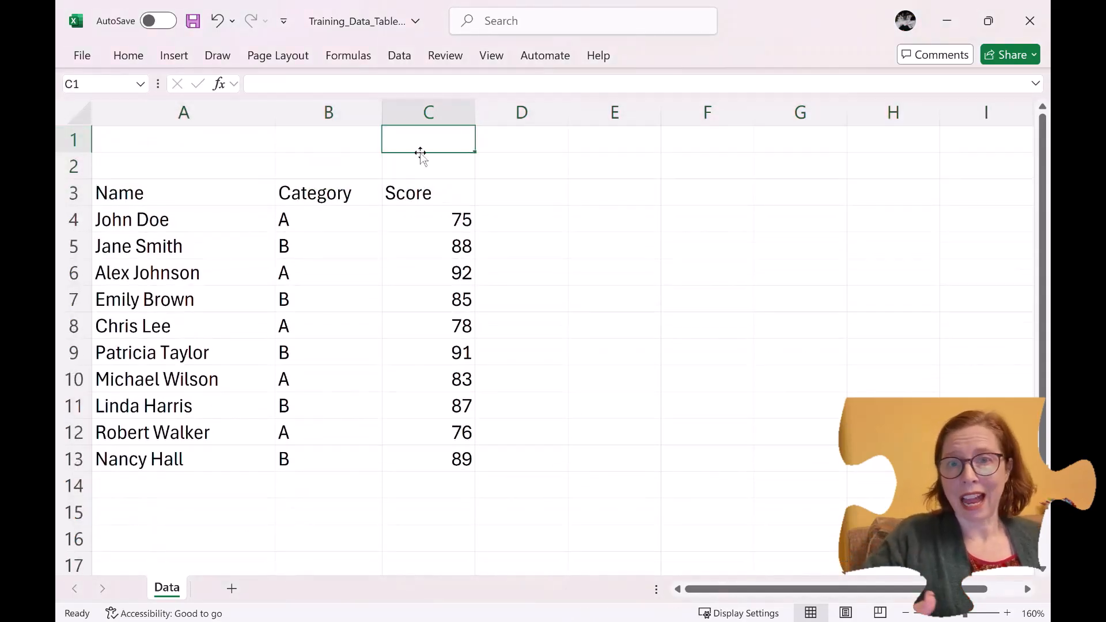
{"action": "type", "text": "="}
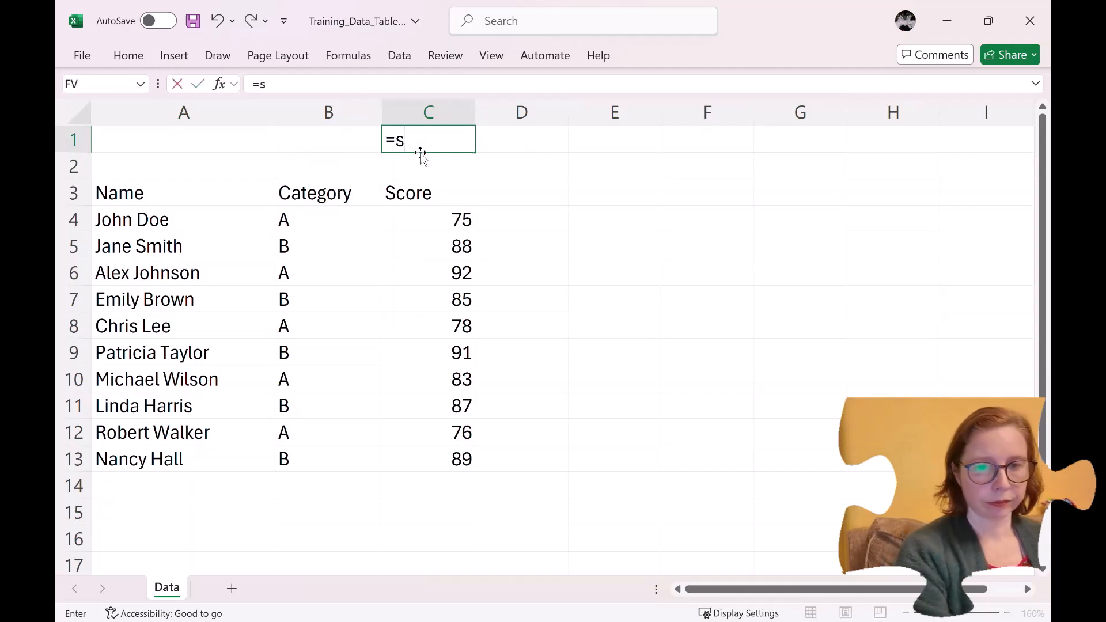
{"action": "type", "text": "sum("}
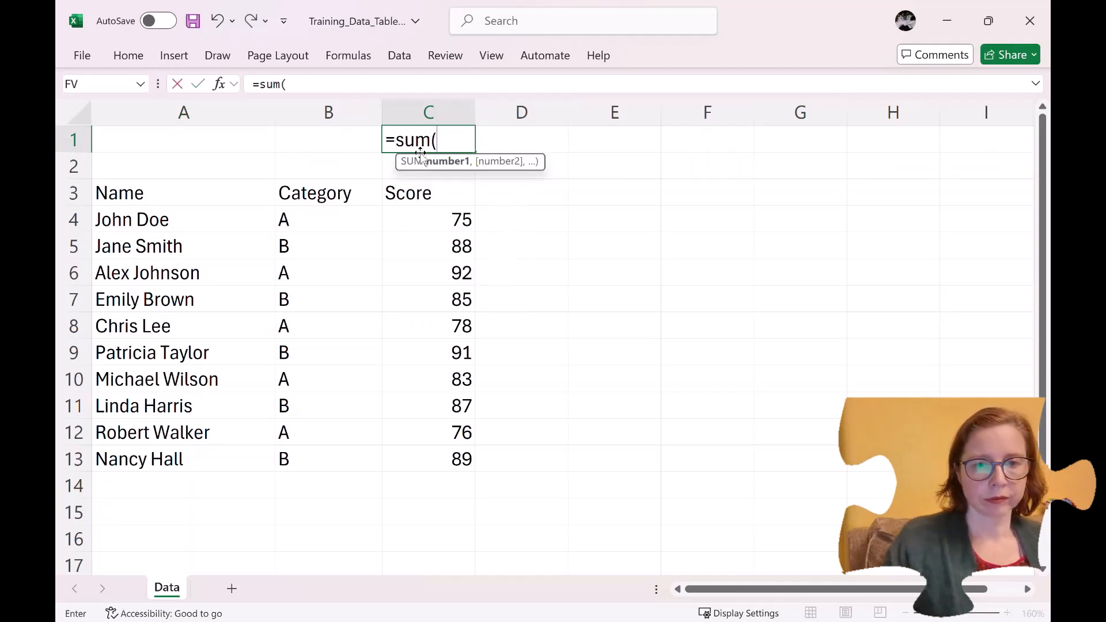
{"action": "left_click_drag", "start_coordinate": [424, 223], "coordinate": [405, 459]}
{"action": "key", "text": "Return"}
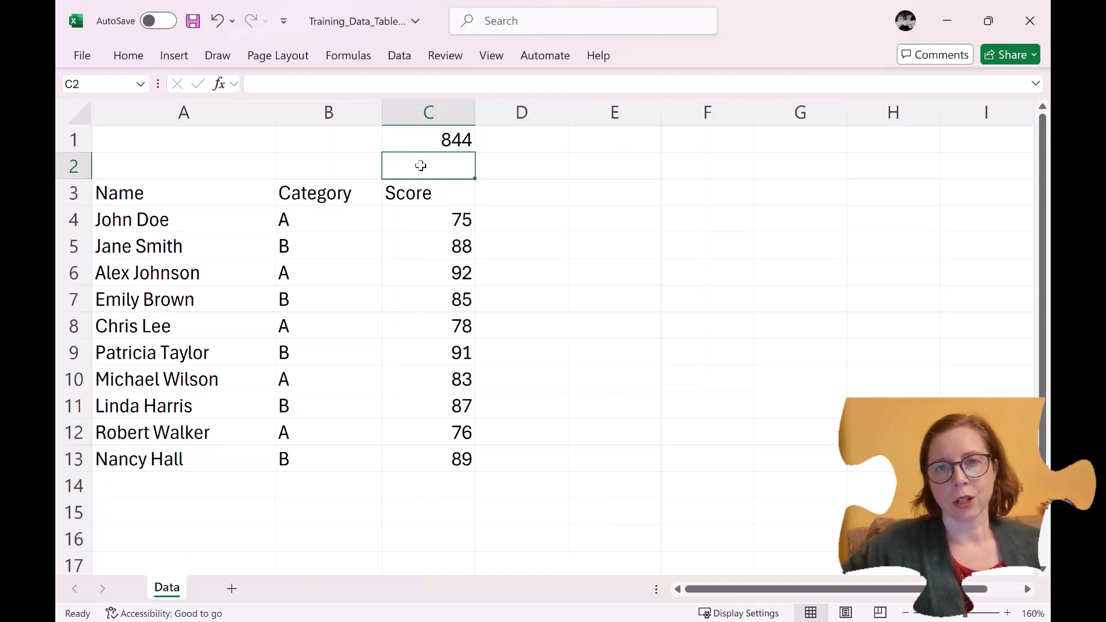
{"action": "left_click", "coordinate": [420, 143]}
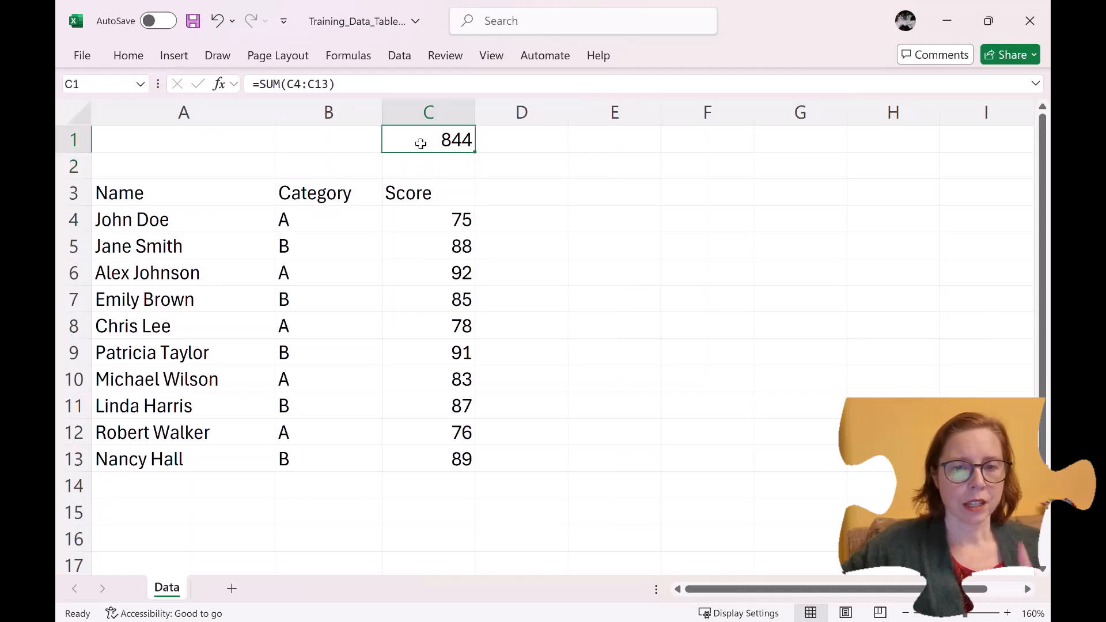
Step: Format the data range A3:C13 as a table with headers, using the Dark Green, Table Style Light 11 style
{"action": "left_click", "coordinate": [437, 282]}
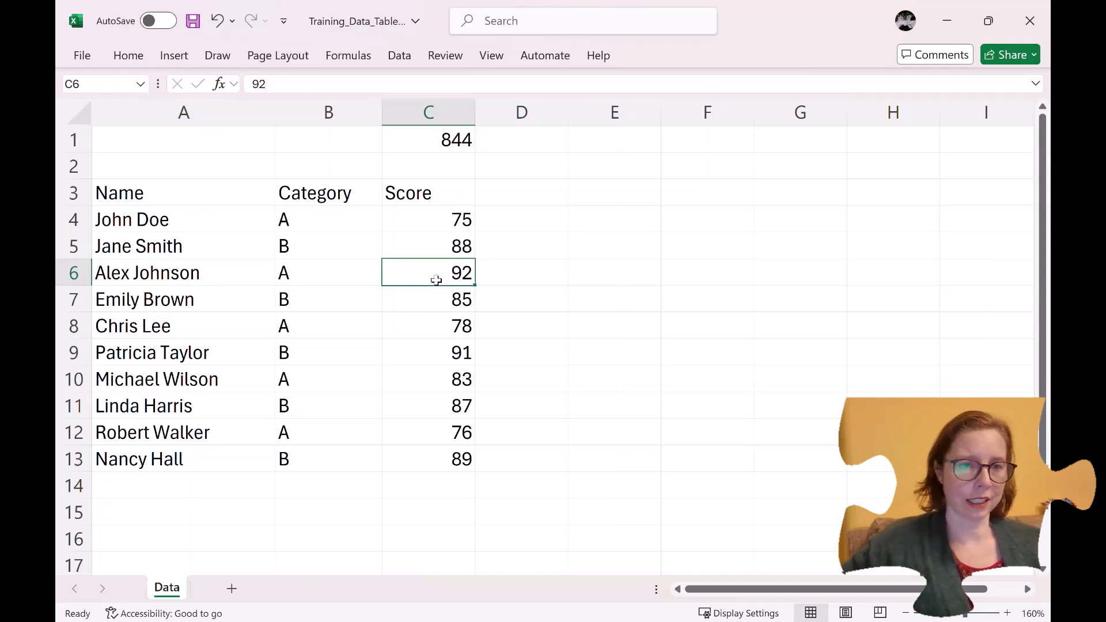
{"action": "left_click", "coordinate": [128, 56]}
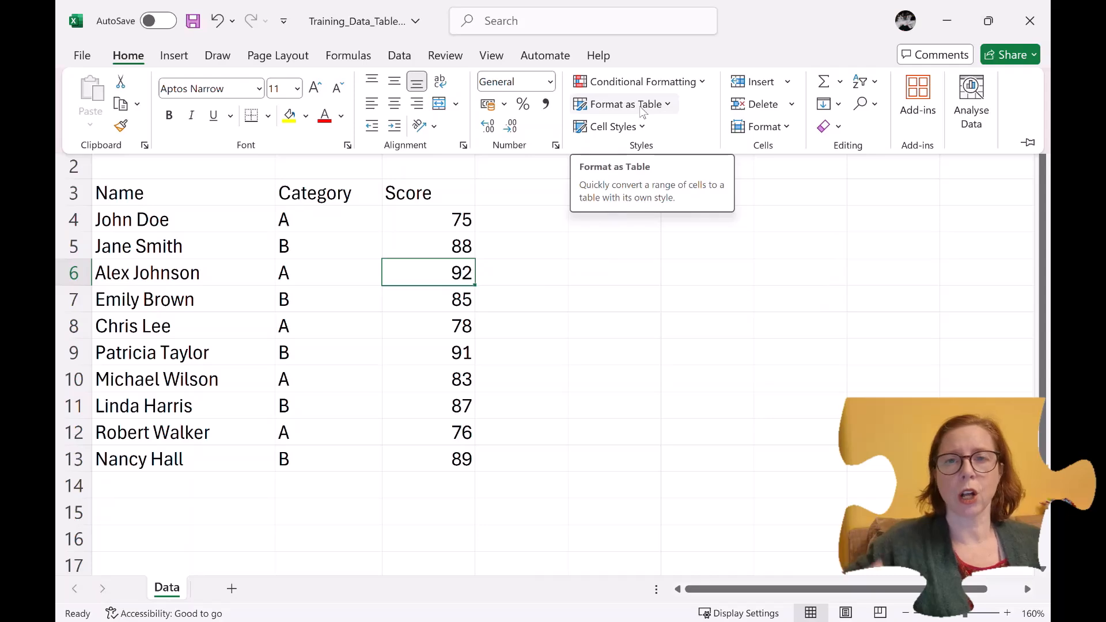
{"action": "left_click", "coordinate": [639, 106]}
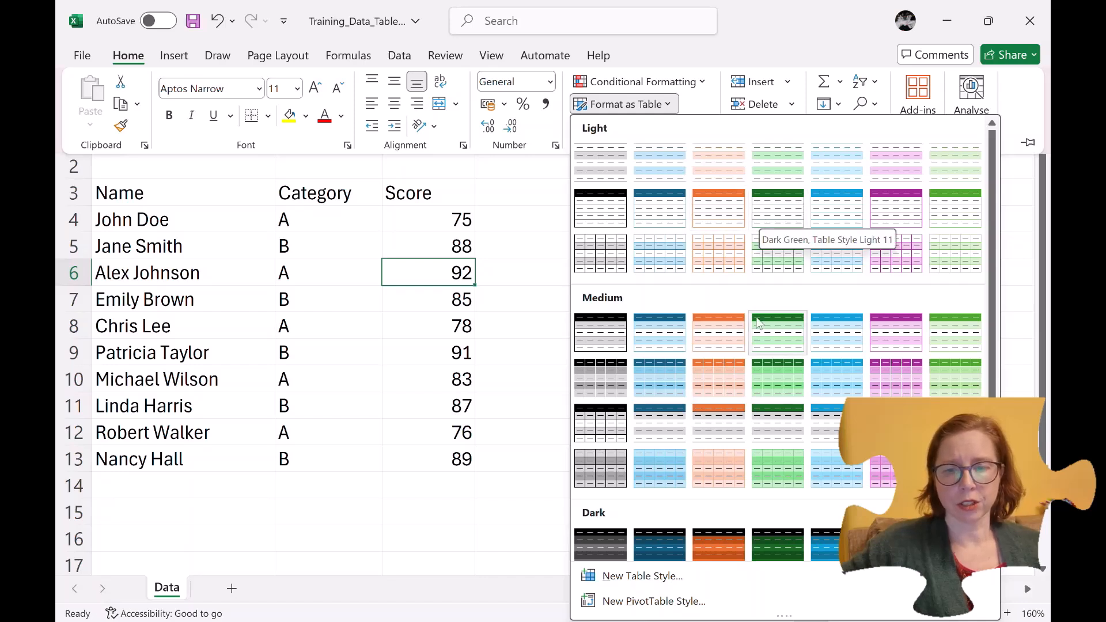
{"action": "left_click", "coordinate": [775, 207]}
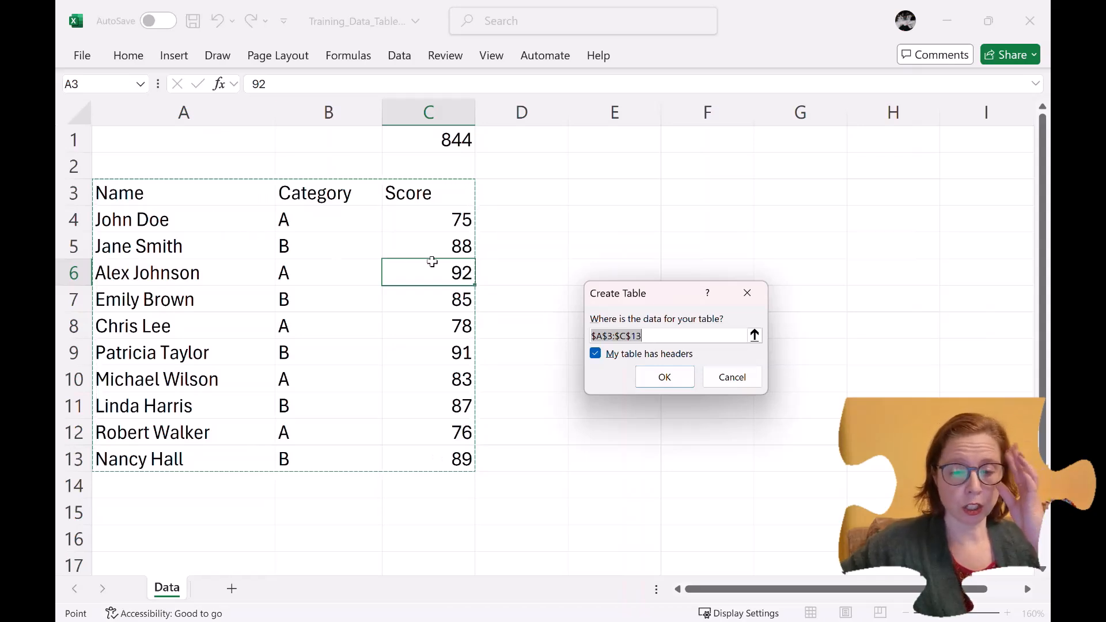
{"action": "left_click", "coordinate": [668, 382]}
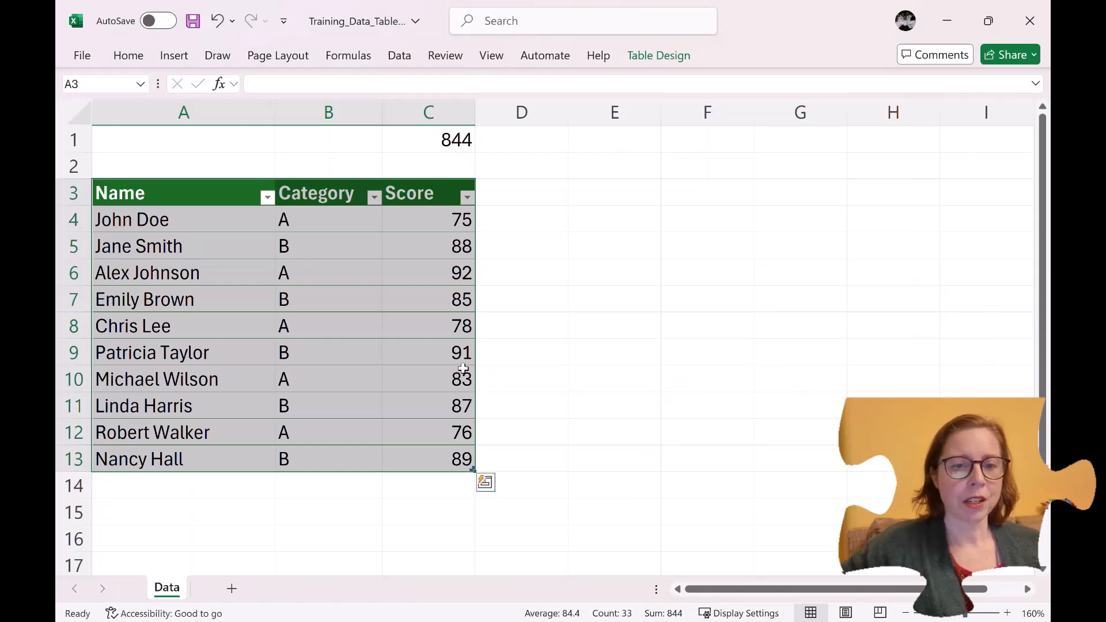
Step: Add a Total Row to the table
{"action": "left_click", "coordinate": [362, 298]}
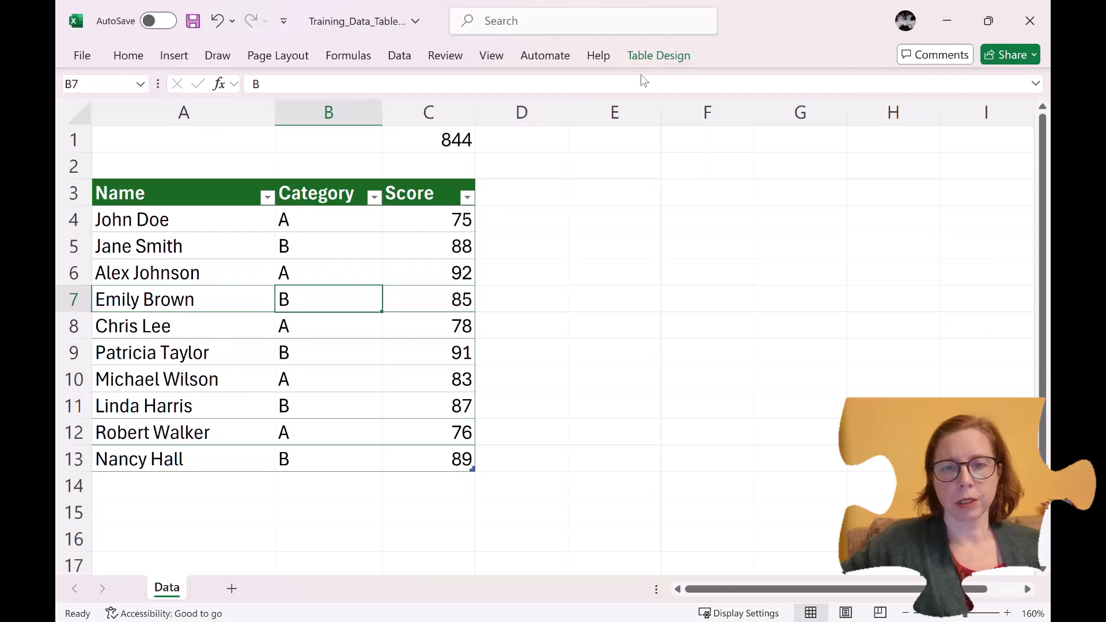
{"action": "left_click", "coordinate": [526, 138]}
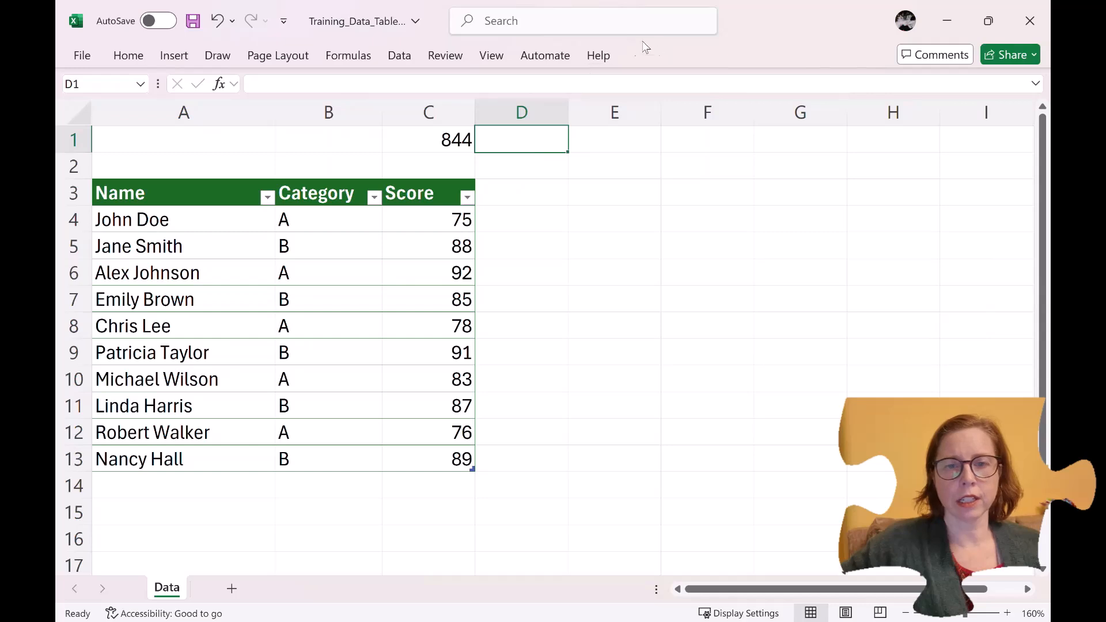
{"action": "left_click", "coordinate": [369, 263]}
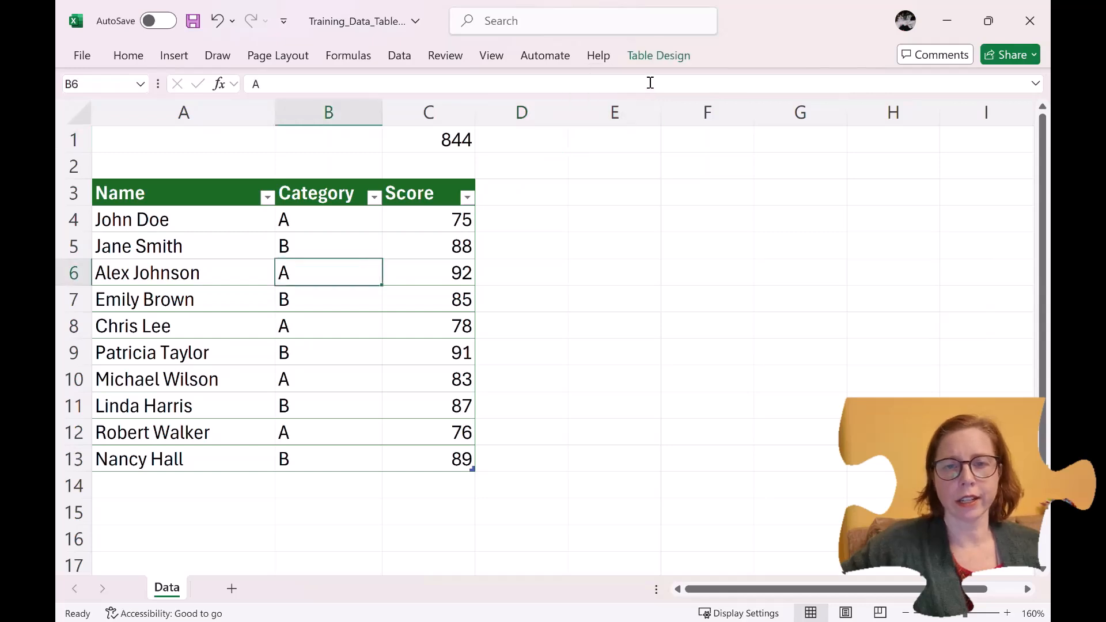
{"action": "left_click", "coordinate": [656, 53]}
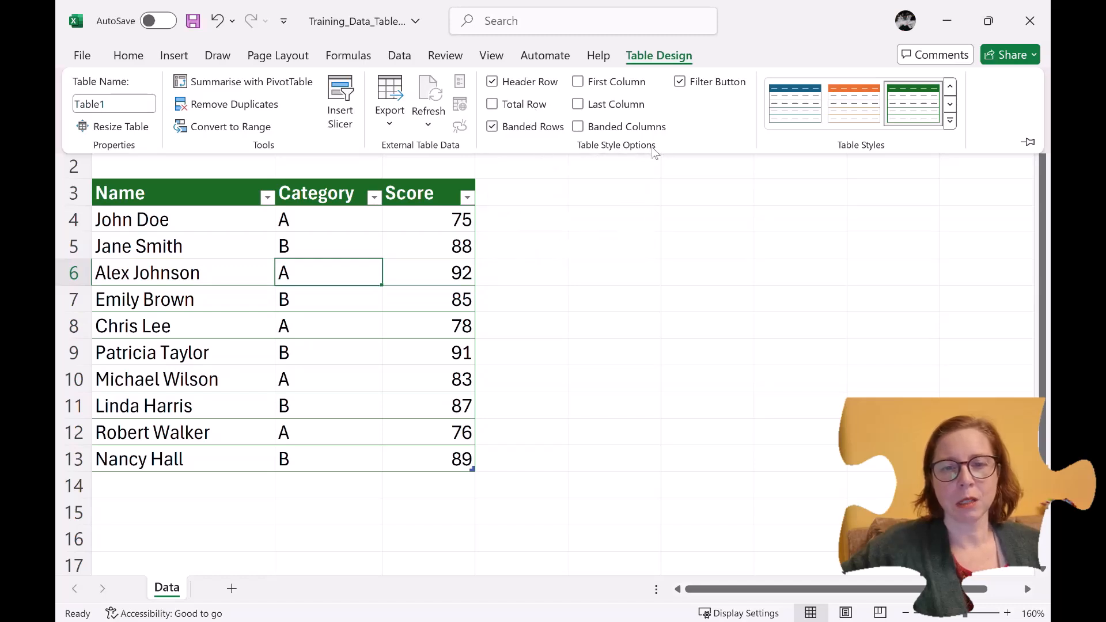
{"action": "left_click", "coordinate": [496, 108]}
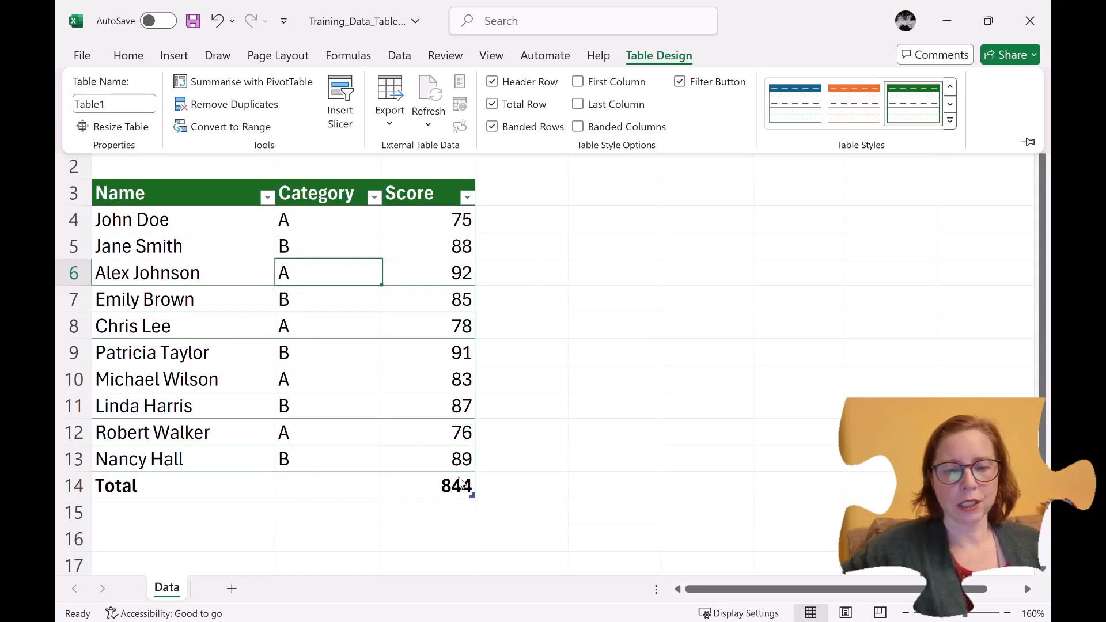
Step: Try Count and Average as the total function for the Score column, and set it back to Sum
{"action": "left_click", "coordinate": [420, 490]}
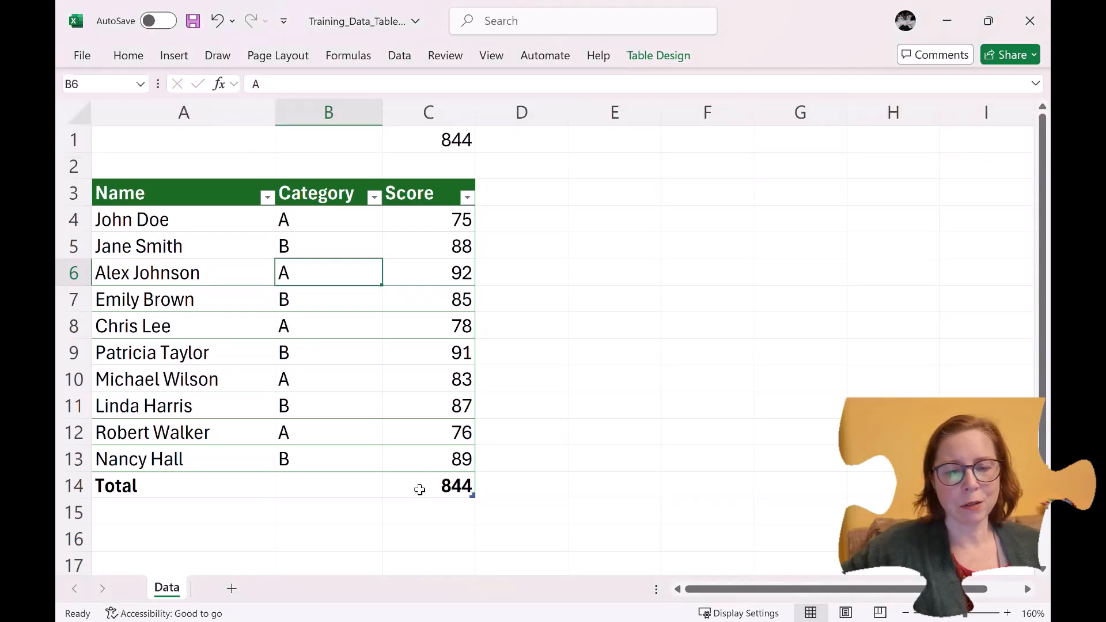
{"action": "left_click", "coordinate": [415, 490]}
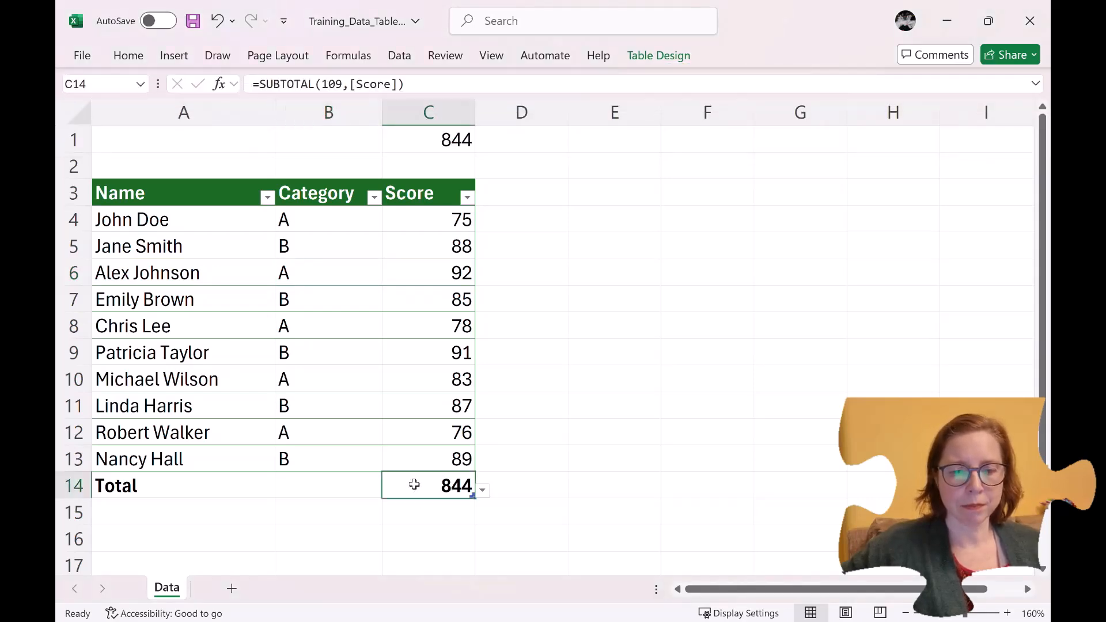
{"action": "left_click", "coordinate": [482, 491]}
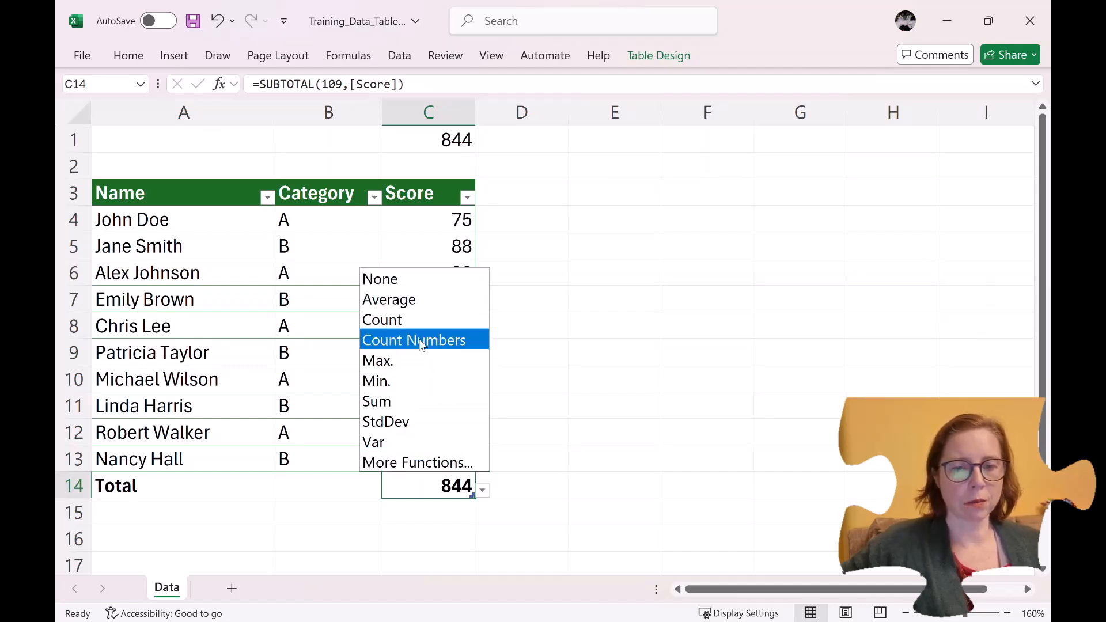
{"action": "left_click", "coordinate": [424, 321]}
{"action": "left_click", "coordinate": [483, 491]}
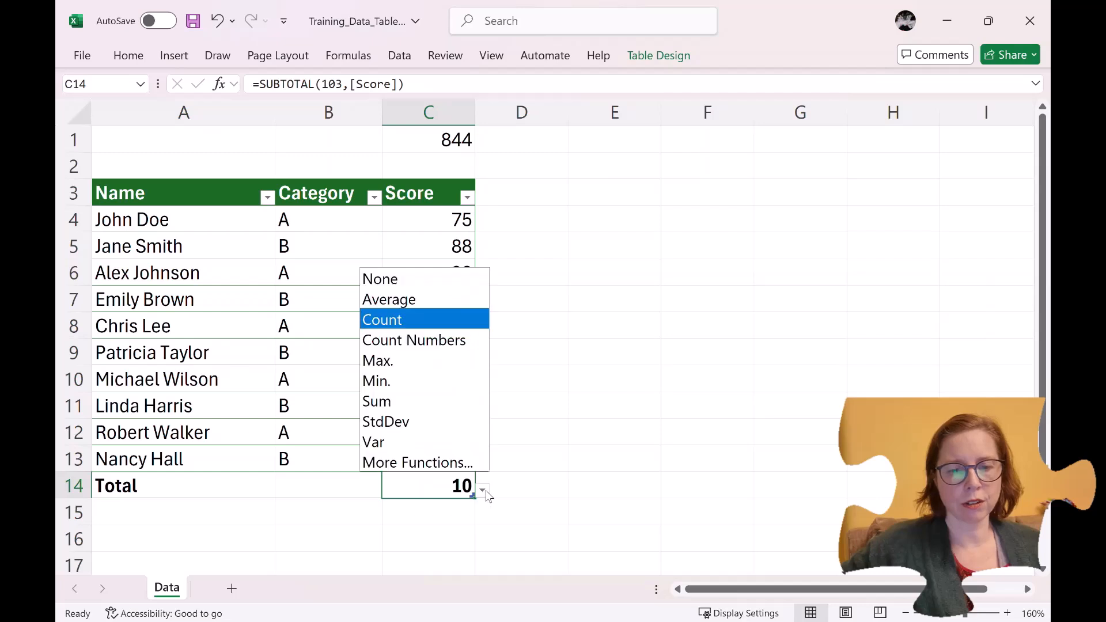
{"action": "left_click", "coordinate": [440, 302]}
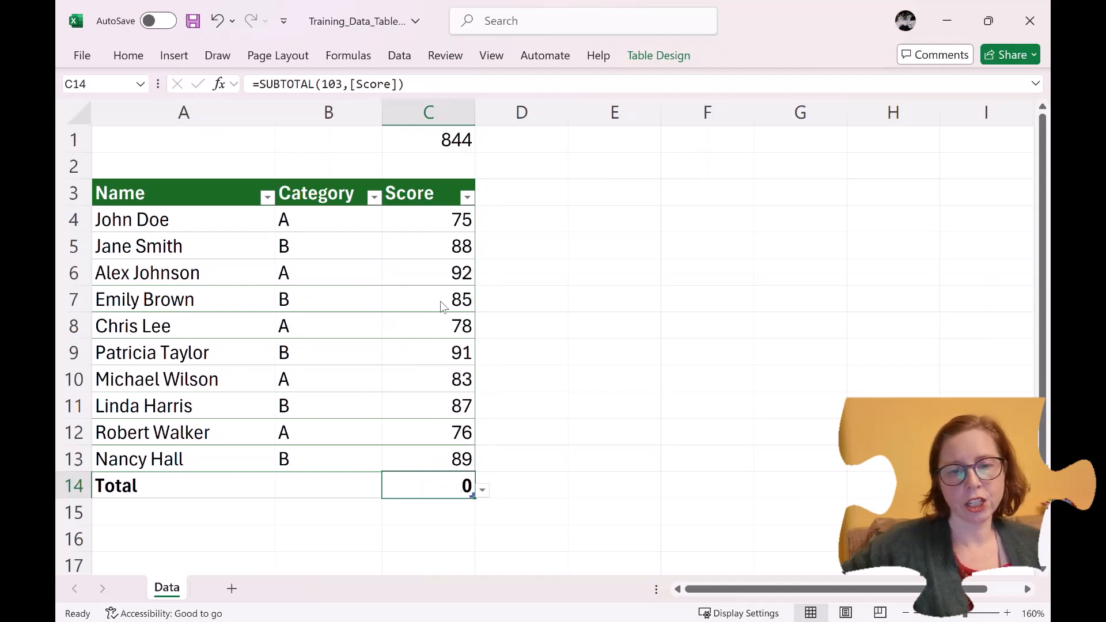
{"action": "left_click", "coordinate": [483, 493]}
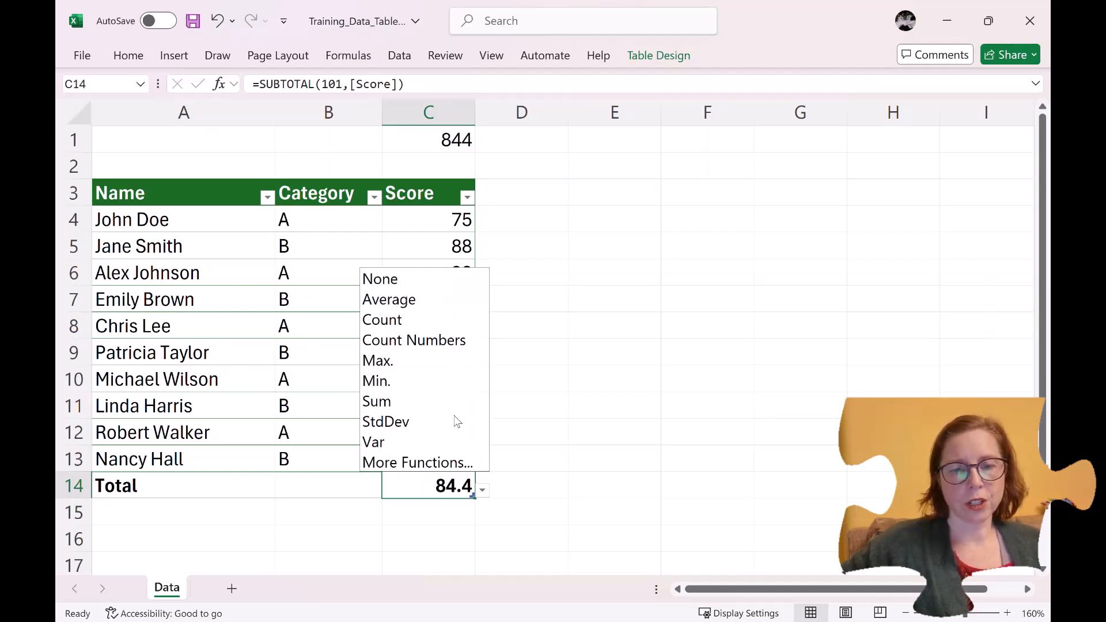
{"action": "left_click", "coordinate": [421, 401]}
Step: Set the Category column's total to Count
{"action": "left_click", "coordinate": [342, 486]}
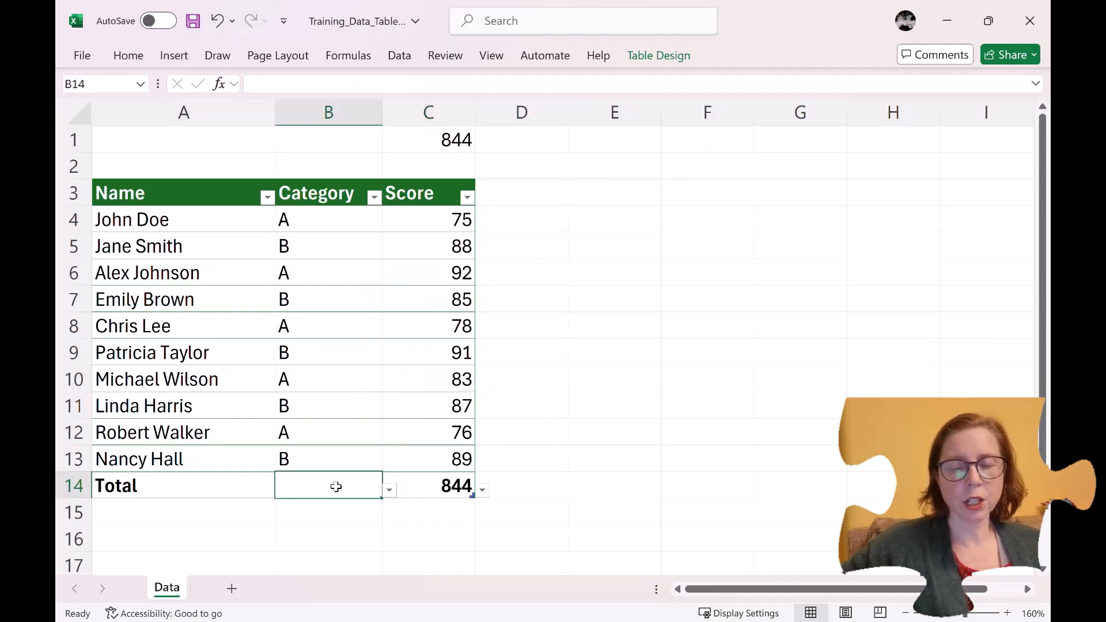
{"action": "left_click", "coordinate": [392, 493]}
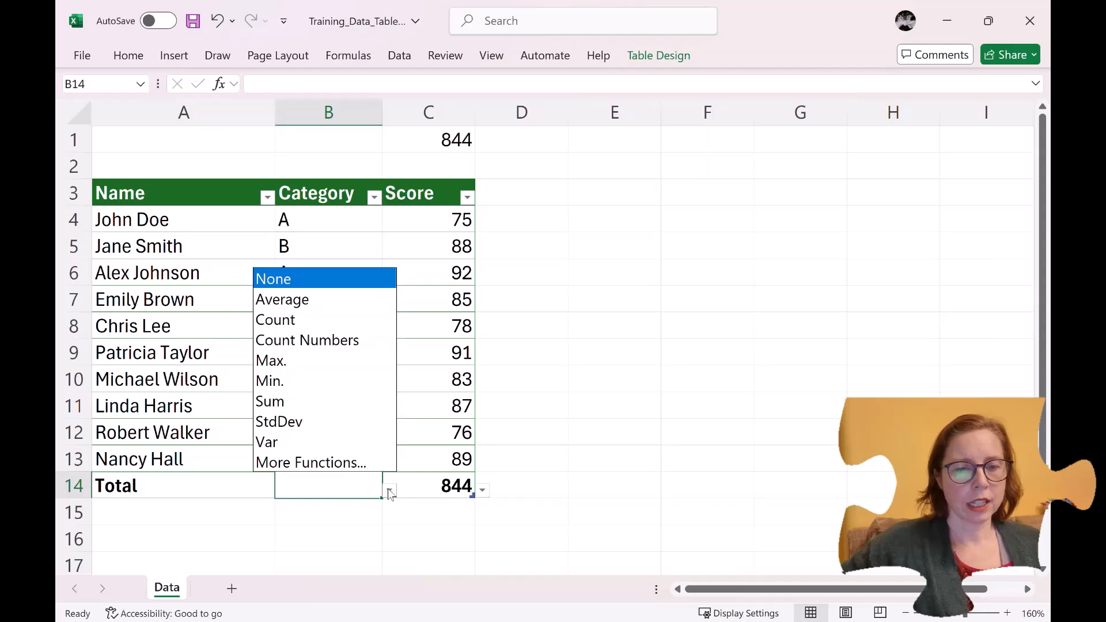
{"action": "left_click", "coordinate": [328, 323]}
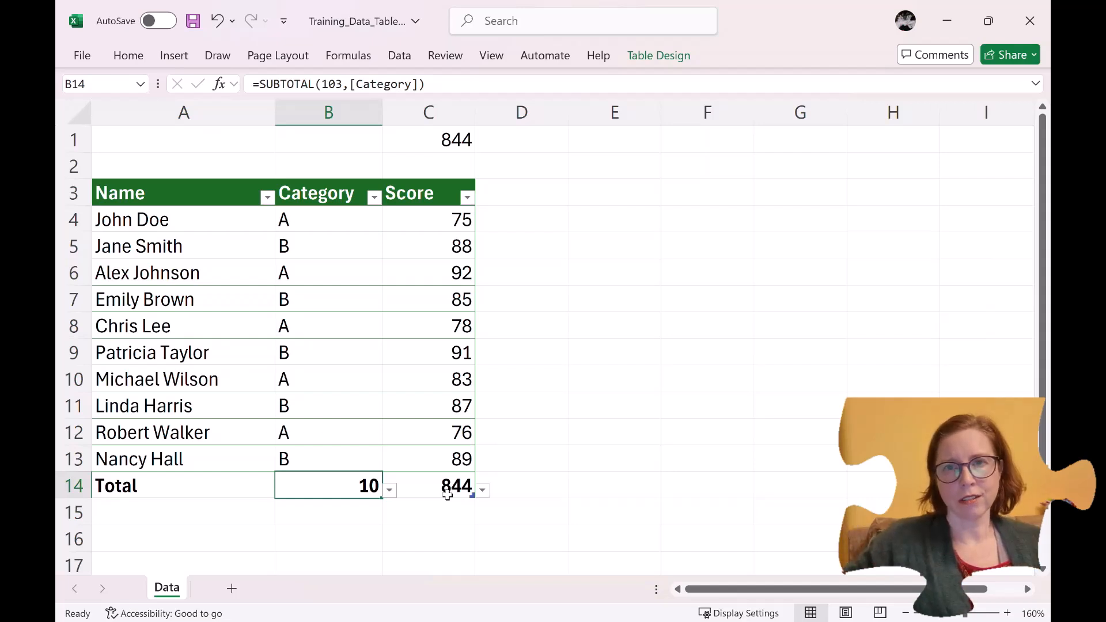
Step: Add a table row between the last record and the totals, and enter the new person's full name in it
{"action": "left_click", "coordinate": [443, 455]}
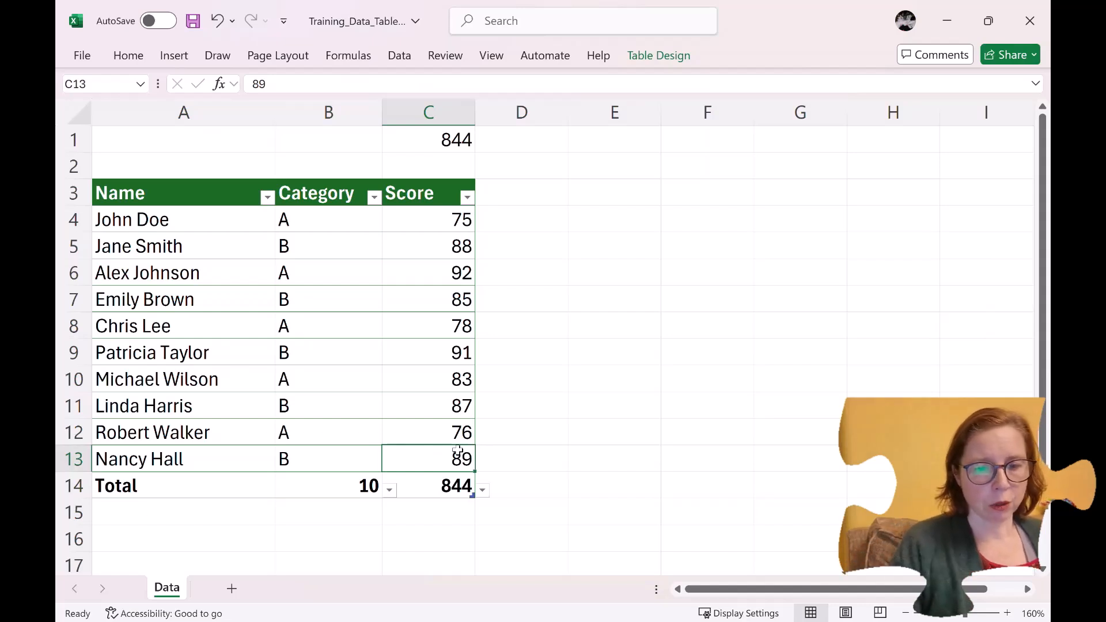
{"action": "key", "text": "Tab"}
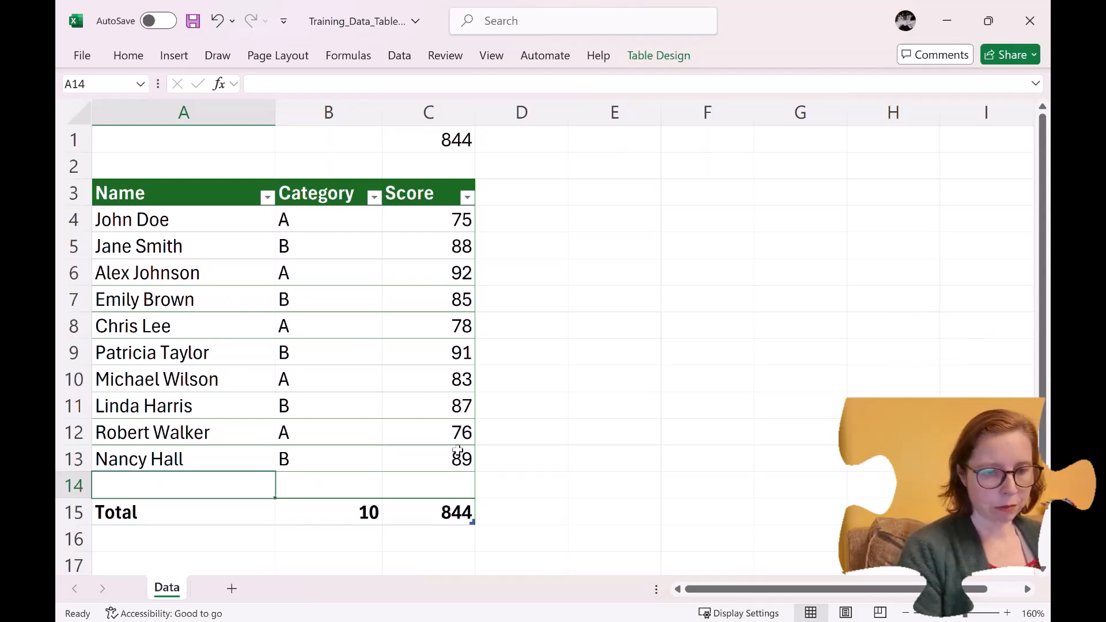
{"action": "type", "text": "Jo"}
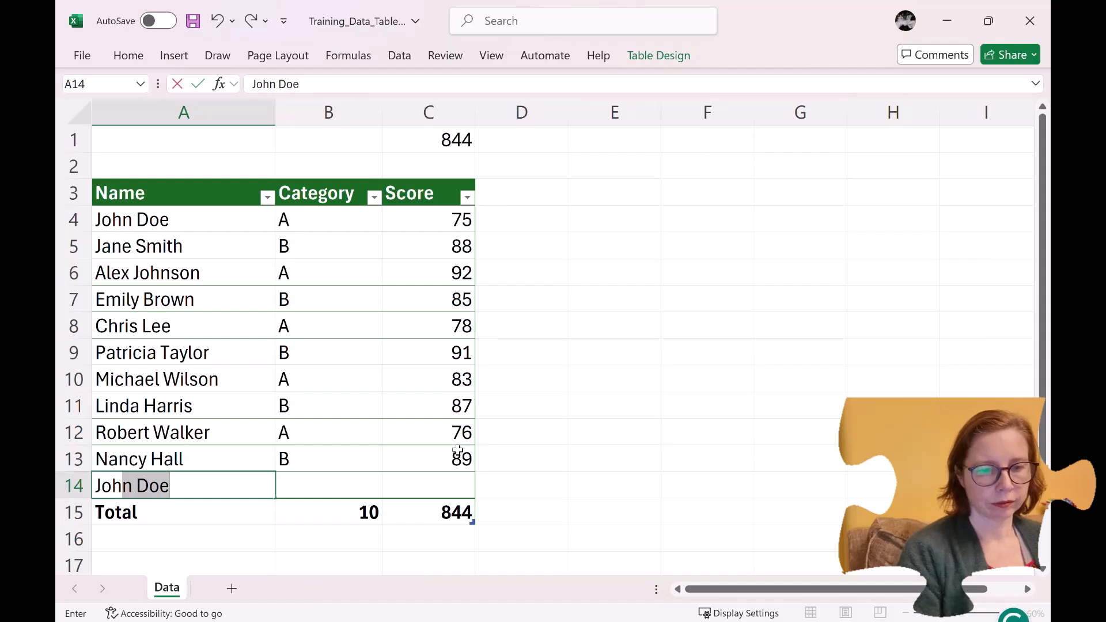
{"action": "key", "text": "Tab"}
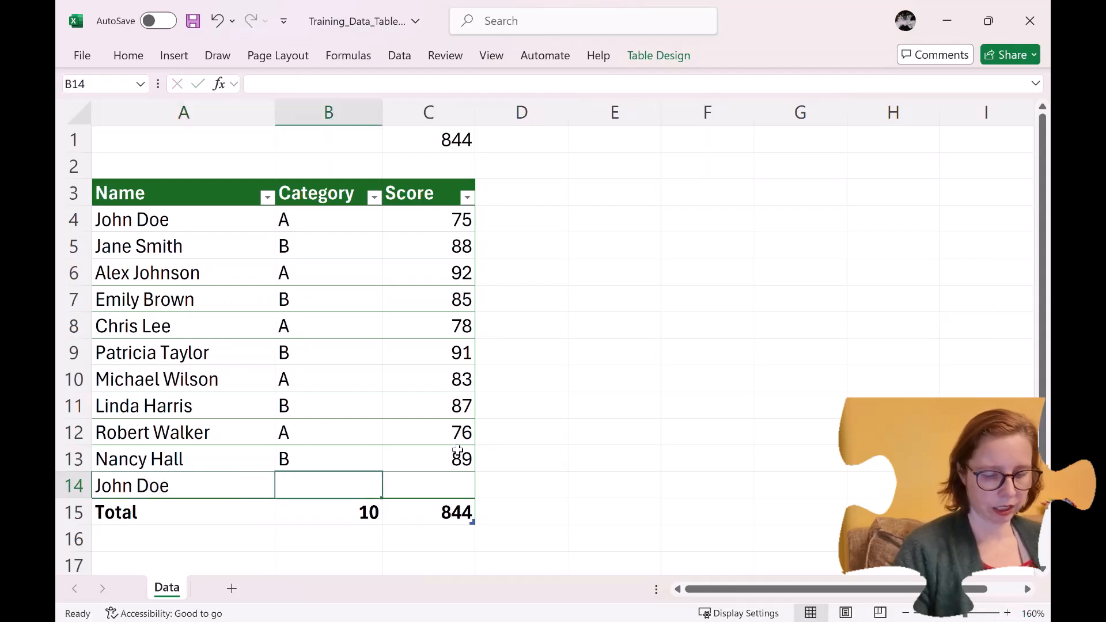
{"action": "key", "text": "shift+Tab"}
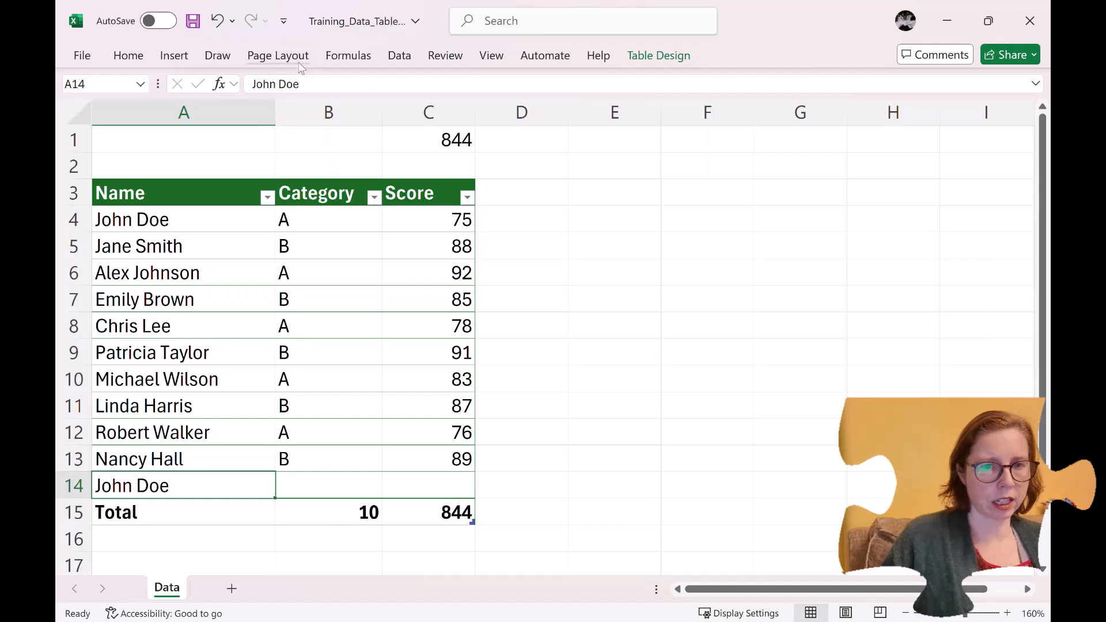
{"action": "double_click", "coordinate": [291, 85]}
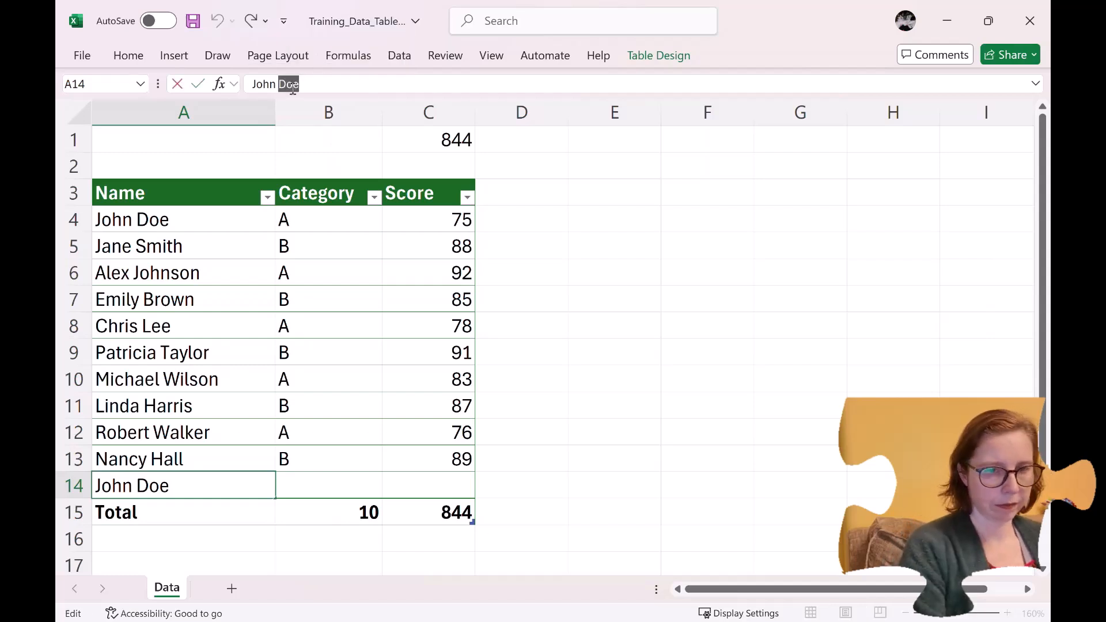
{"action": "type", "text": "Green"}
{"action": "key", "text": "Tab"}
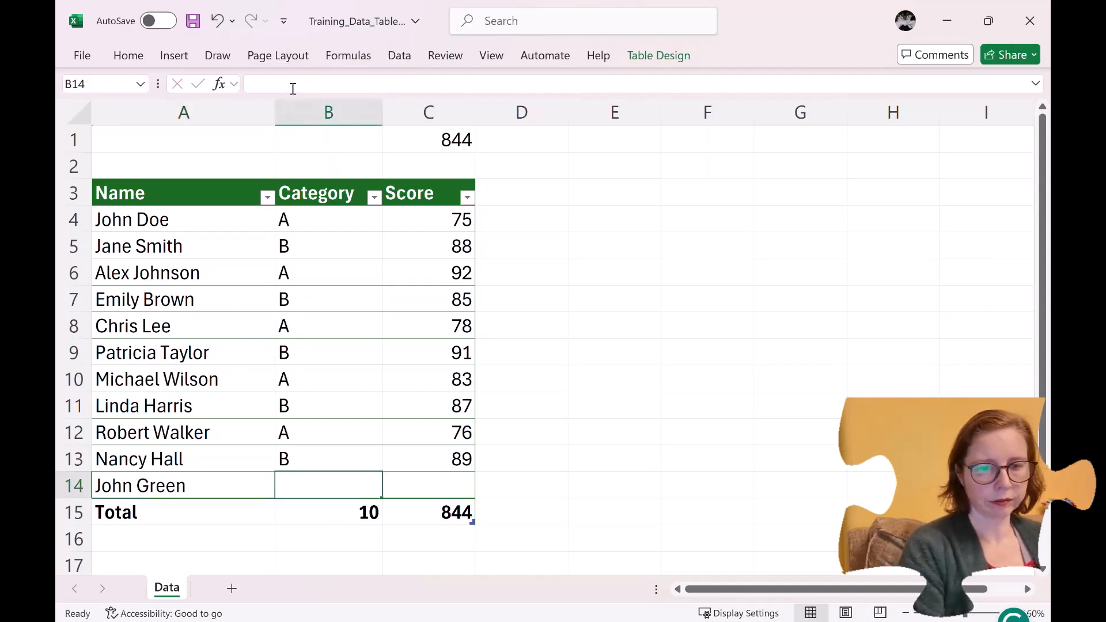
Step: Complete the new record in row 14 with category A and score 88
{"action": "type", "text": "A"}
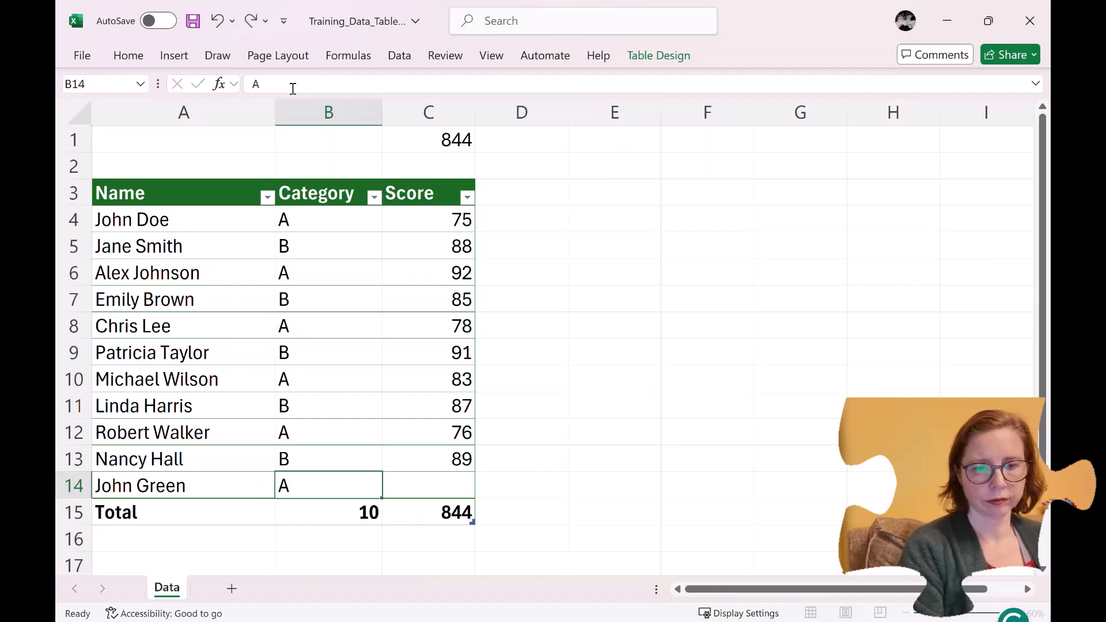
{"action": "key", "text": "Tab"}
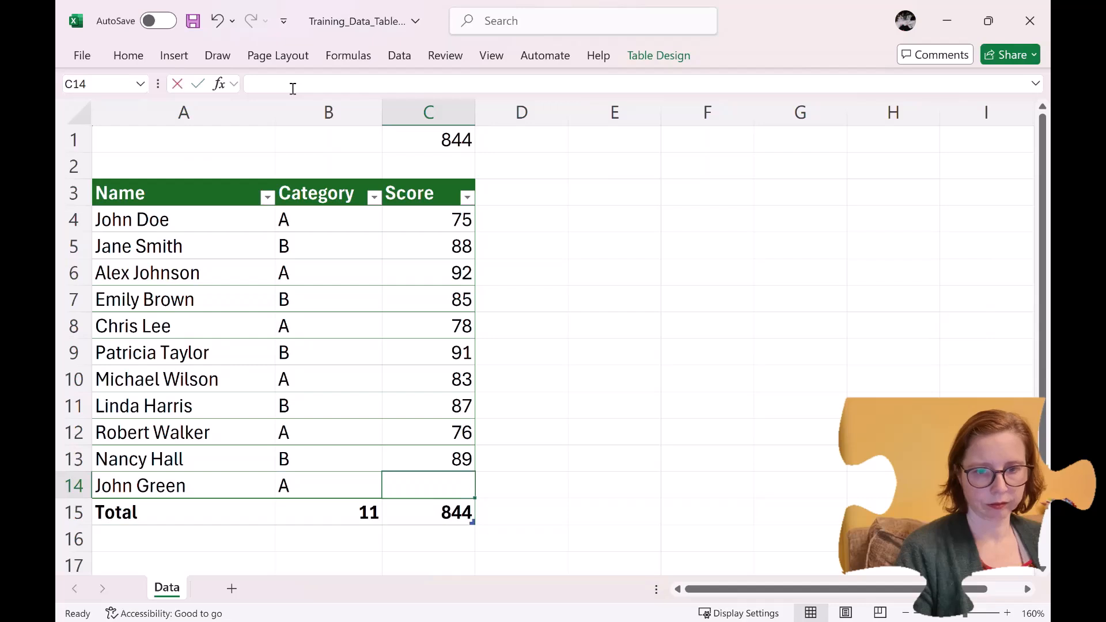
{"action": "type", "text": "88"}
{"action": "key", "text": "Return"}
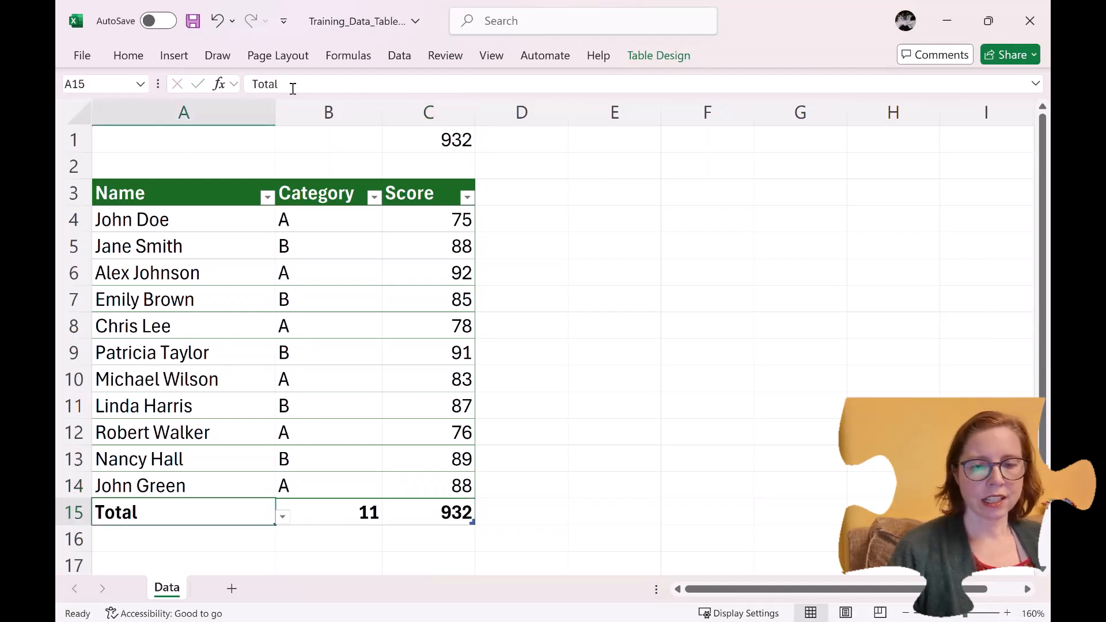
Step: Add another empty table row below the record in row 14, above the totals
{"action": "key", "text": "Tab"}
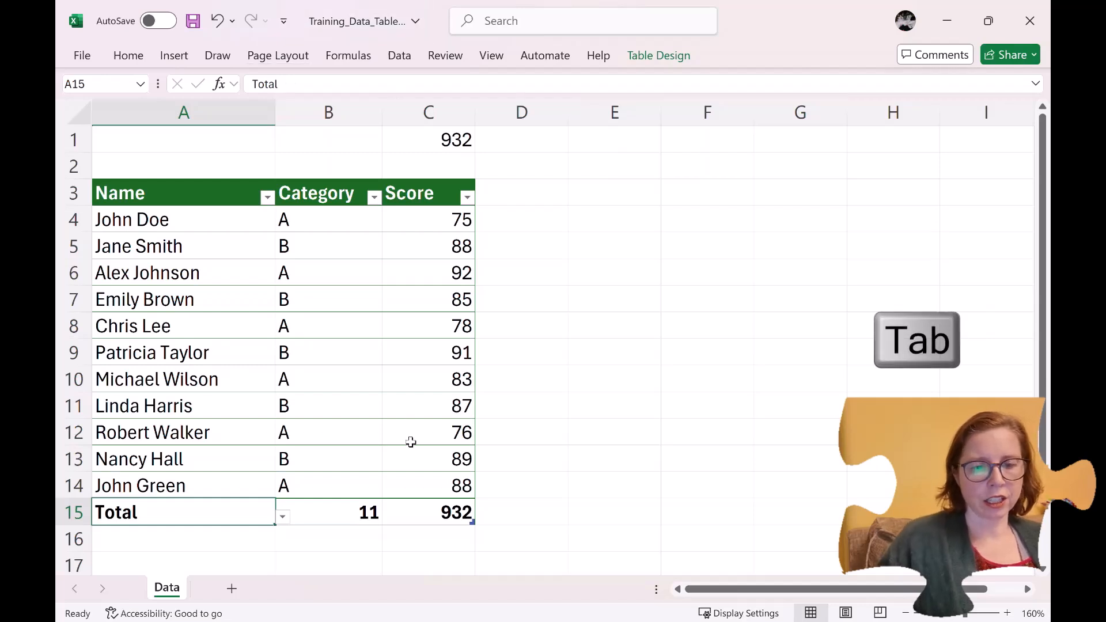
{"action": "left_click", "coordinate": [411, 487]}
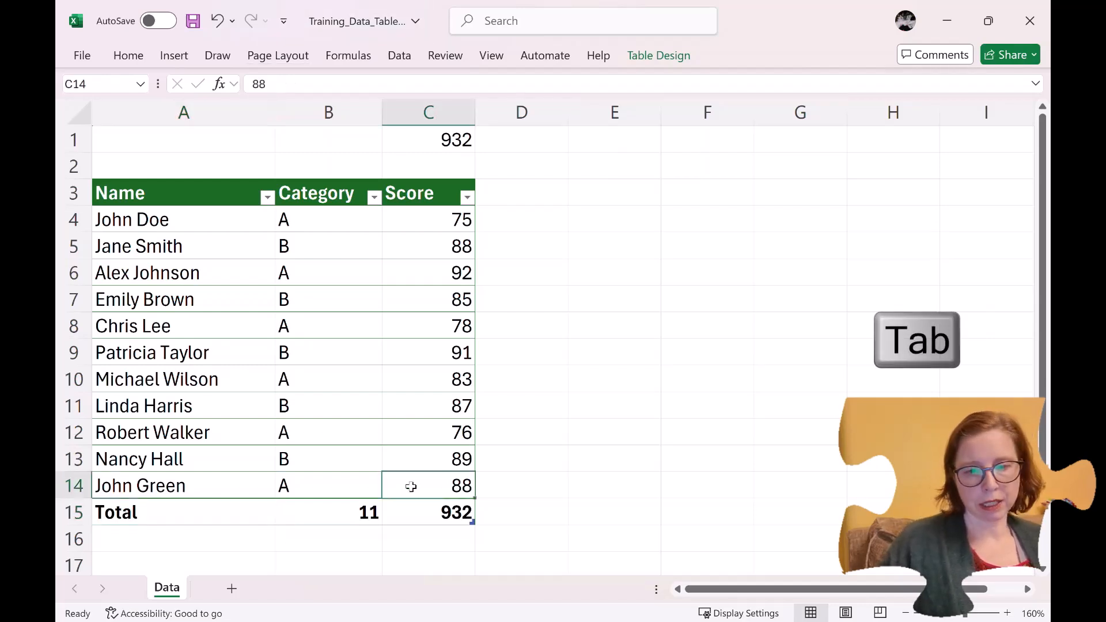
{"action": "key", "text": "Tab"}
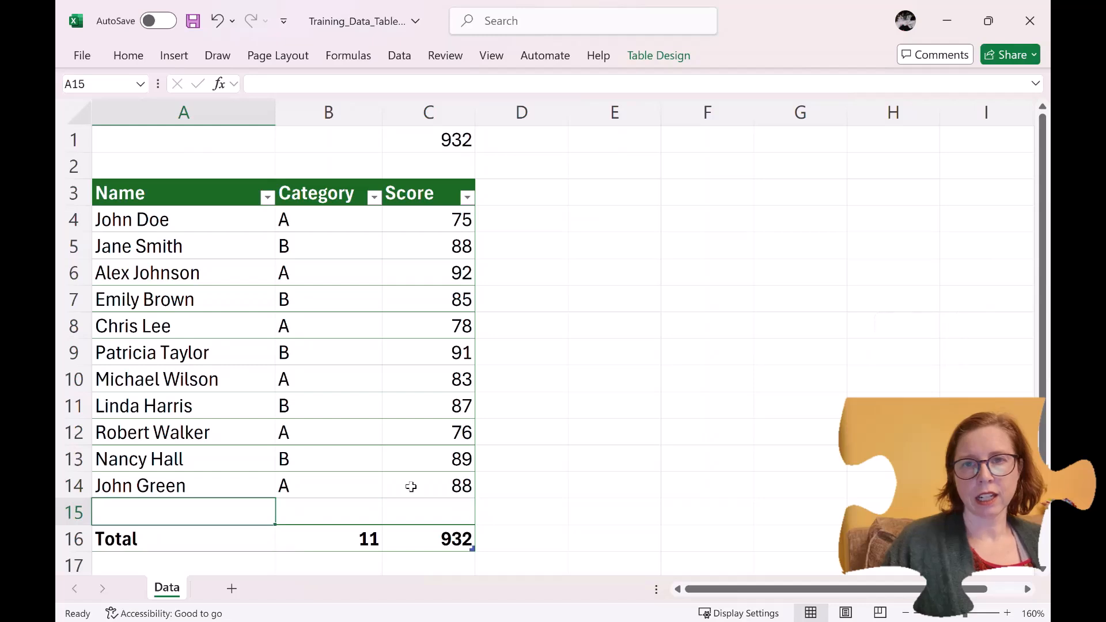